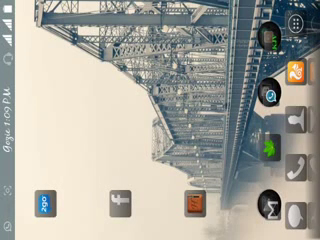
Swipe through the home screen pages to look for File Manager
{"action": "left_click_drag", "start_coordinate": [150, 180], "coordinate": [150, 60]}
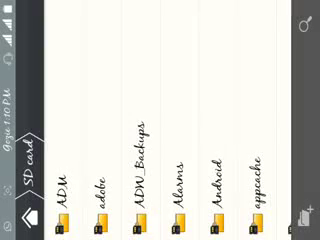
{"action": "scroll", "coordinate": [160, 150], "scroll_direction": "right", "scroll_amount": 3}
{"action": "scroll", "coordinate": [160, 150], "scroll_direction": "right", "scroll_amount": 5}
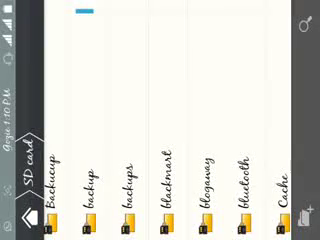
{"action": "scroll", "coordinate": [160, 150], "scroll_direction": "right", "scroll_amount": 3}
{"action": "scroll", "coordinate": [160, 150], "scroll_direction": "left", "scroll_amount": 3}
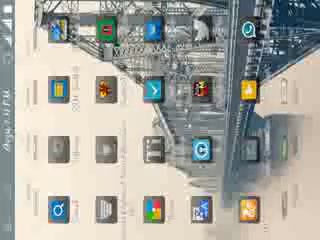
{"action": "scroll", "coordinate": [160, 120], "scroll_direction": "up", "scroll_amount": 3}
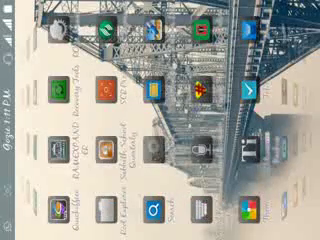
{"action": "scroll", "coordinate": [160, 120], "scroll_direction": "up", "scroll_amount": 2}
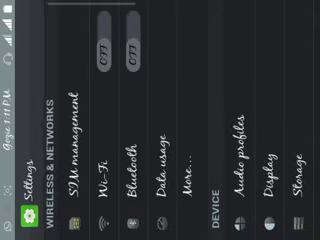
{"action": "scroll", "coordinate": [160, 120], "scroll_direction": "down", "scroll_amount": 5}
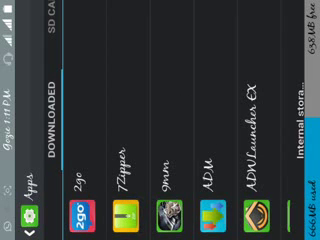
{"action": "scroll", "coordinate": [177, 118], "scroll_direction": "down", "scroll_amount": 5}
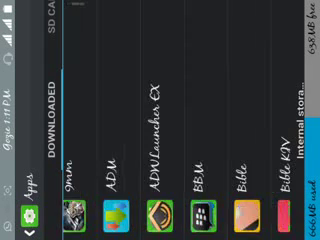
{"action": "scroll", "coordinate": [177, 118], "scroll_direction": "down", "scroll_amount": 5}
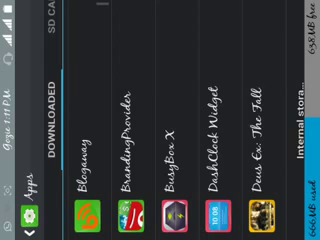
{"action": "scroll", "coordinate": [177, 118], "scroll_direction": "down", "scroll_amount": 3}
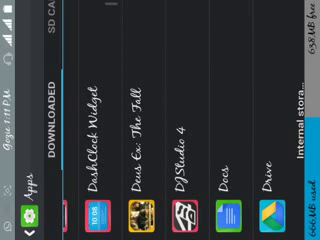
{"action": "scroll", "coordinate": [177, 118], "scroll_direction": "down", "scroll_amount": 2}
{"action": "scroll", "coordinate": [177, 118], "scroll_direction": "down", "scroll_amount": 1}
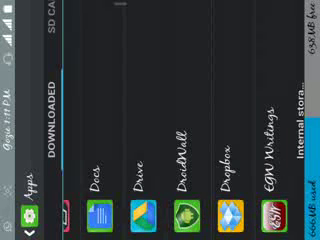
{"action": "scroll", "coordinate": [177, 118], "scroll_direction": "down", "scroll_amount": 2}
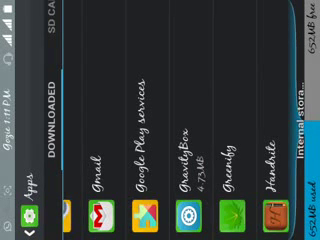
Open GravityBox's App info page showing version 3.1.4
{"action": "left_click", "coordinate": [190, 120]}
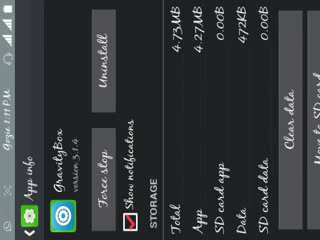
{"action": "scroll", "coordinate": [160, 120], "scroll_direction": "down", "scroll_amount": 5}
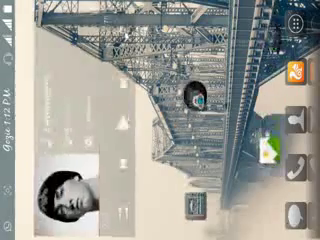
Briefly show the app drawer, return home, and launch Xposed Installer
{"action": "left_click", "coordinate": [296, 22]}
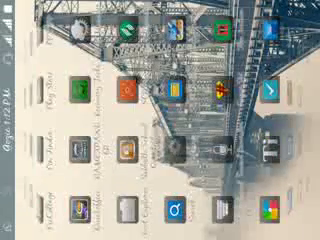
{"action": "scroll", "coordinate": [160, 120], "scroll_direction": "down", "scroll_amount": 5}
{"action": "scroll", "coordinate": [160, 120], "scroll_direction": "down", "scroll_amount": 5}
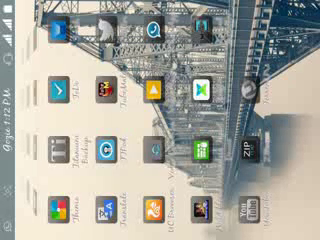
{"action": "key", "text": "Home"}
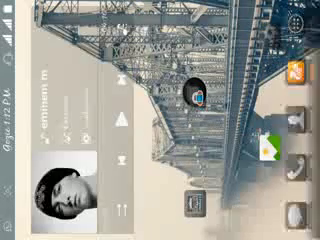
{"action": "left_click", "coordinate": [295, 72]}
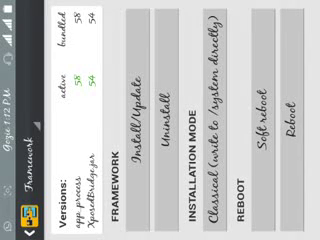
Back out of Xposed Installer, dismiss recent apps, and show the app drawer
{"action": "key", "text": "Escape"}
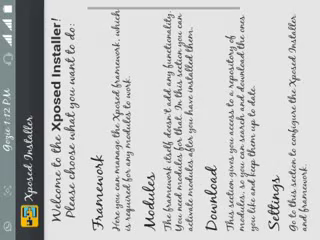
{"action": "key", "text": "Escape"}
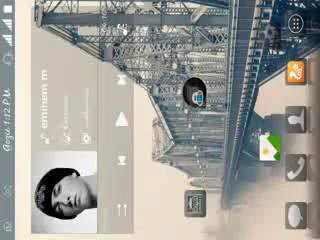
{"action": "key", "text": "alt+Tab"}
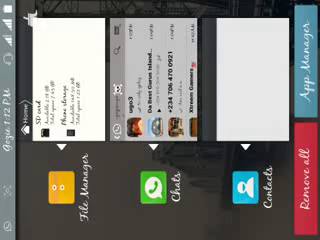
{"action": "key", "text": "Escape"}
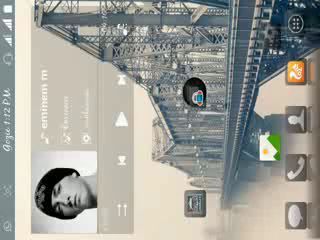
{"action": "left_click", "coordinate": [296, 22]}
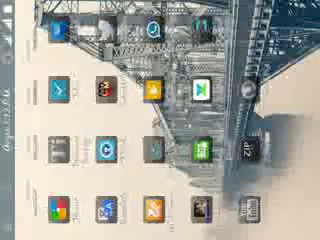
Relaunch Xposed Installer from the app drawer
{"action": "left_click", "coordinate": [153, 208]}
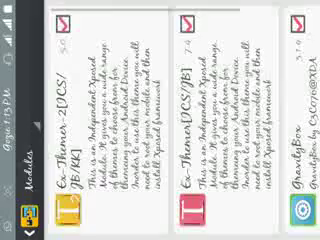
{"action": "scroll", "coordinate": [180, 120], "scroll_direction": "down", "scroll_amount": 3}
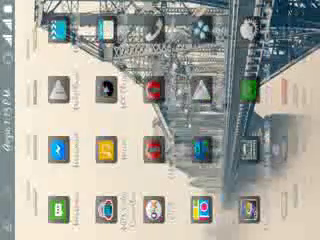
Swipe the app drawer to another page of apps
{"action": "left_click_drag", "start_coordinate": [100, 120], "coordinate": [200, 120]}
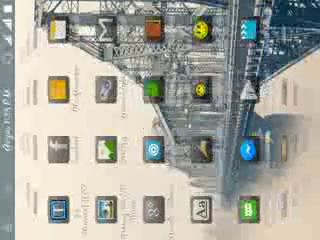